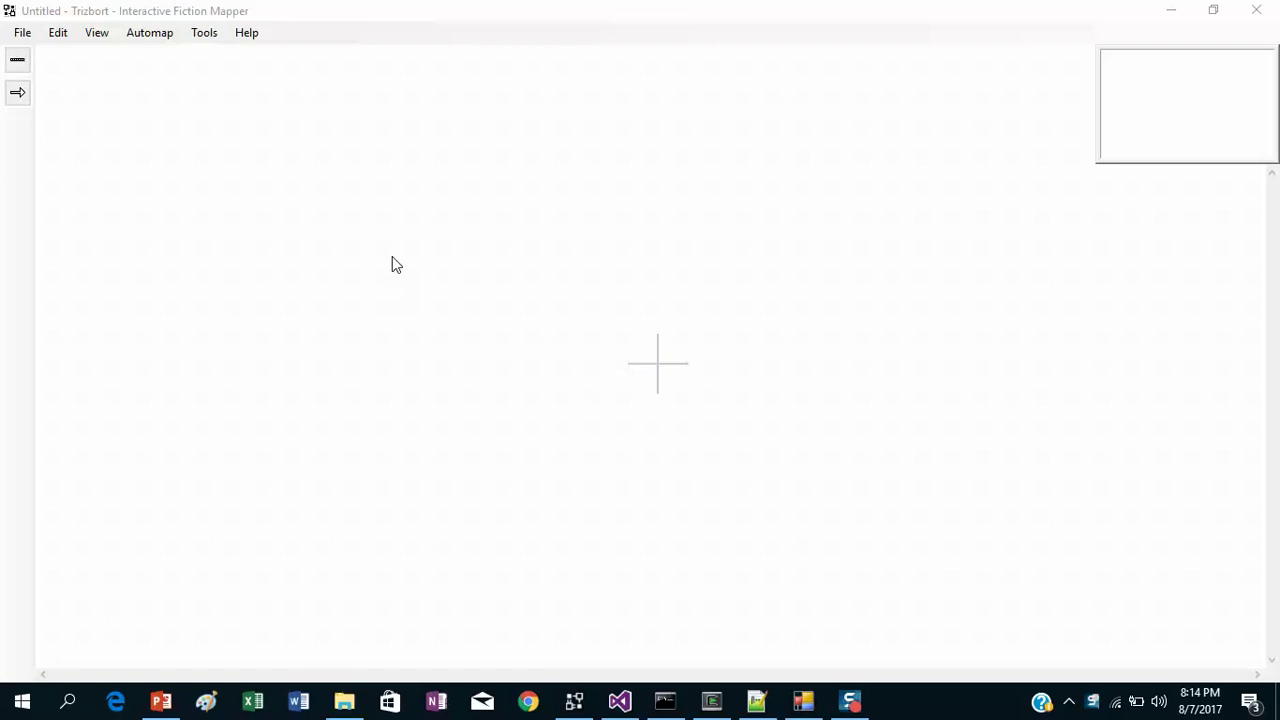
Switch to Trizbort, add a room to the blank map and move it to the upper middle area.
{"action": "key", "text": "alt+Tab"}
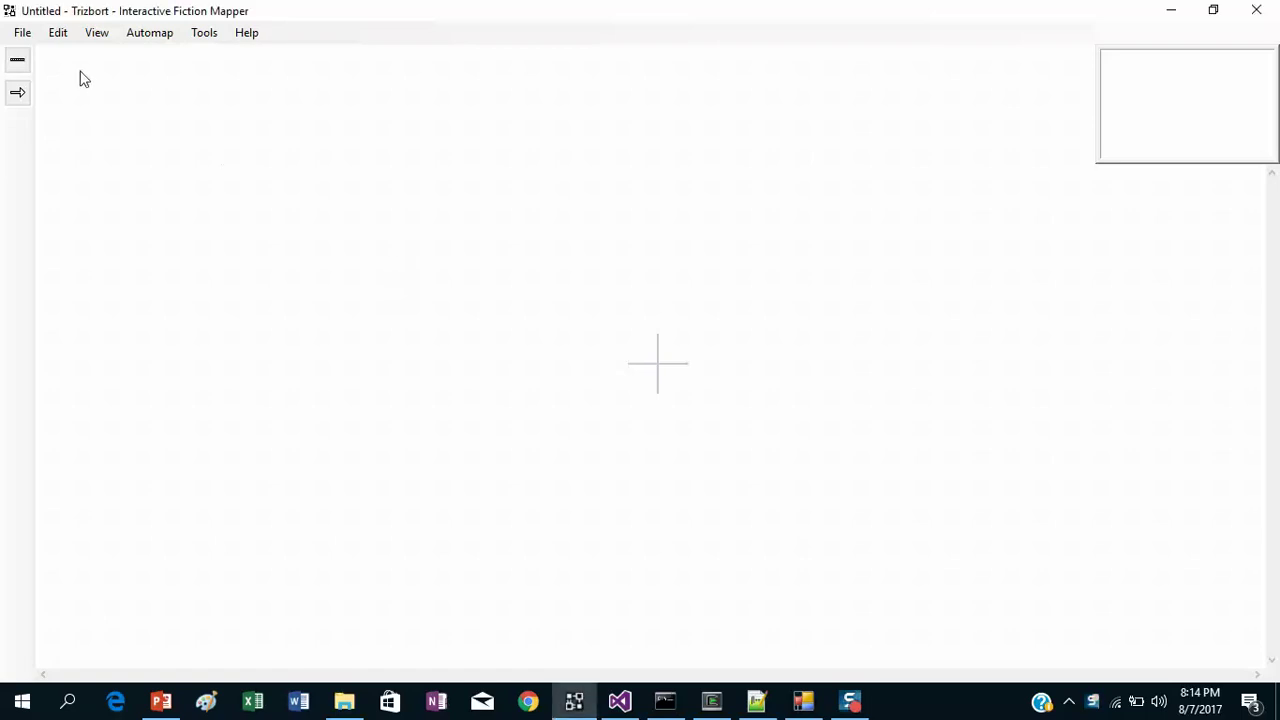
{"action": "double_click", "coordinate": [100, 89]}
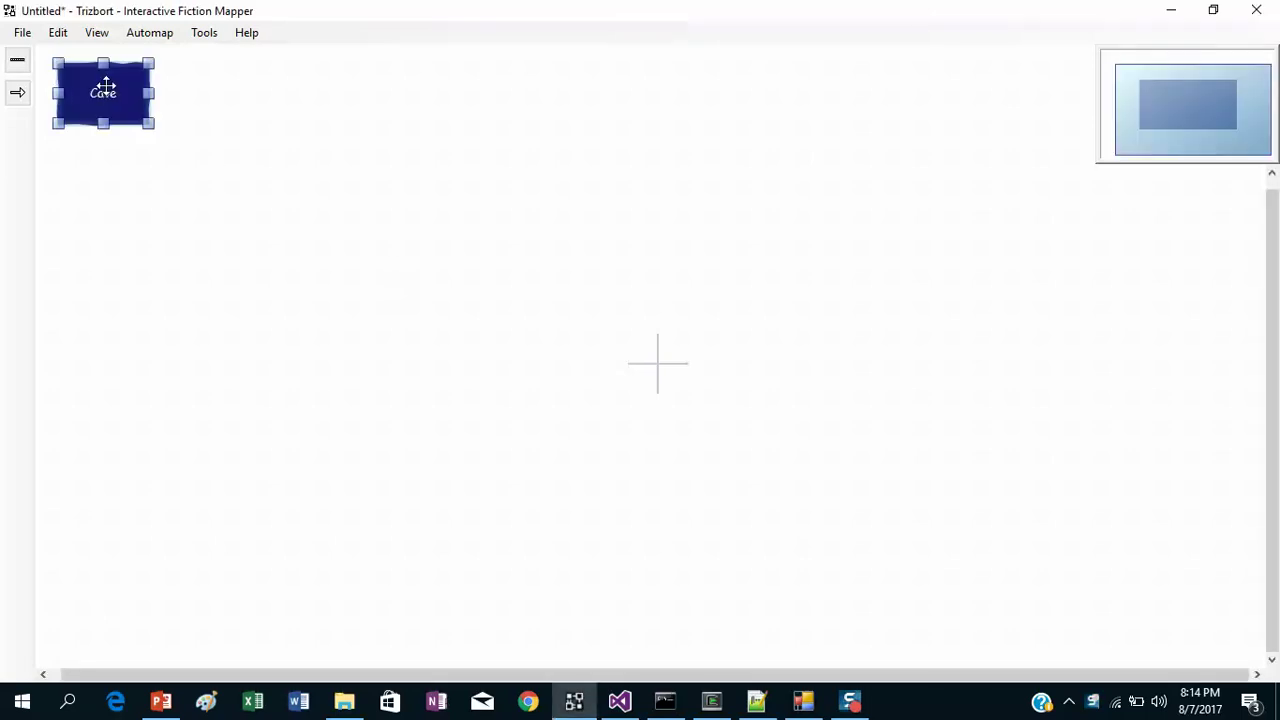
{"action": "left_click_drag", "start_coordinate": [105, 87], "coordinate": [517, 185]}
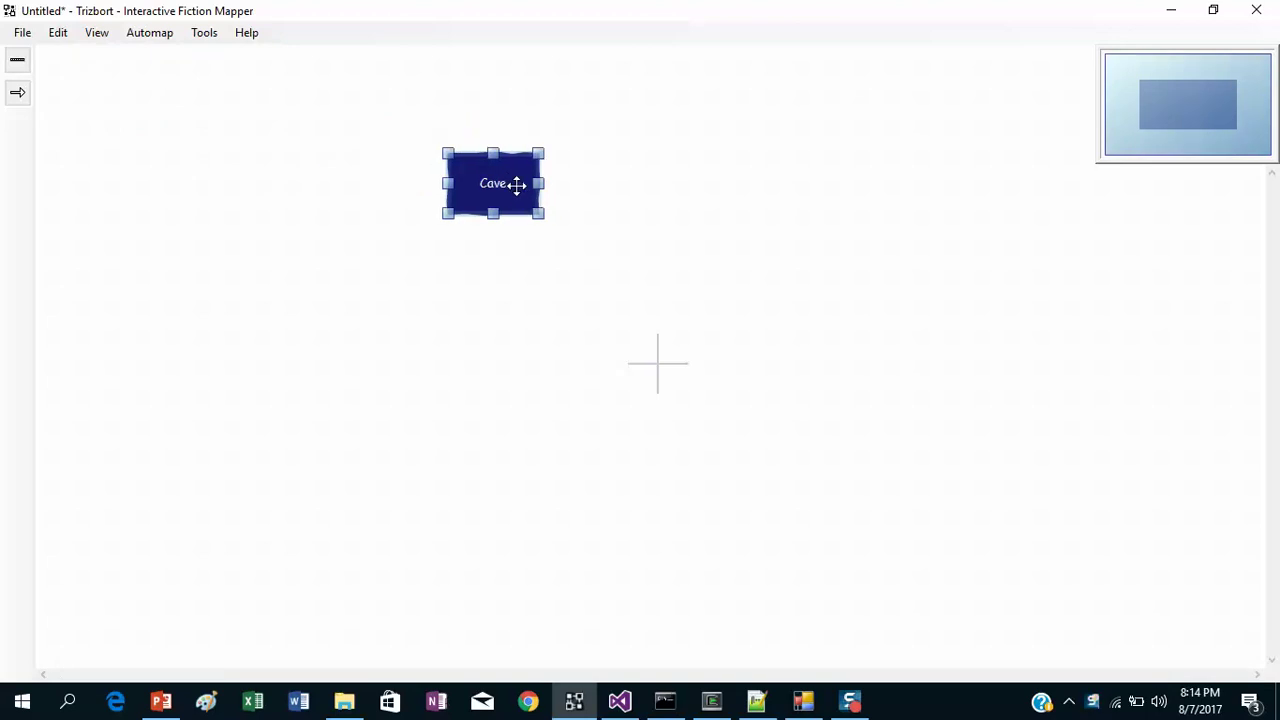
{"action": "left_click", "coordinate": [604, 224]}
Rename the room as "Cave Entrance" in its properties.
{"action": "left_click", "coordinate": [506, 197]}
{"action": "double_click", "coordinate": [506, 196]}
{"action": "left_click", "coordinate": [498, 245]}
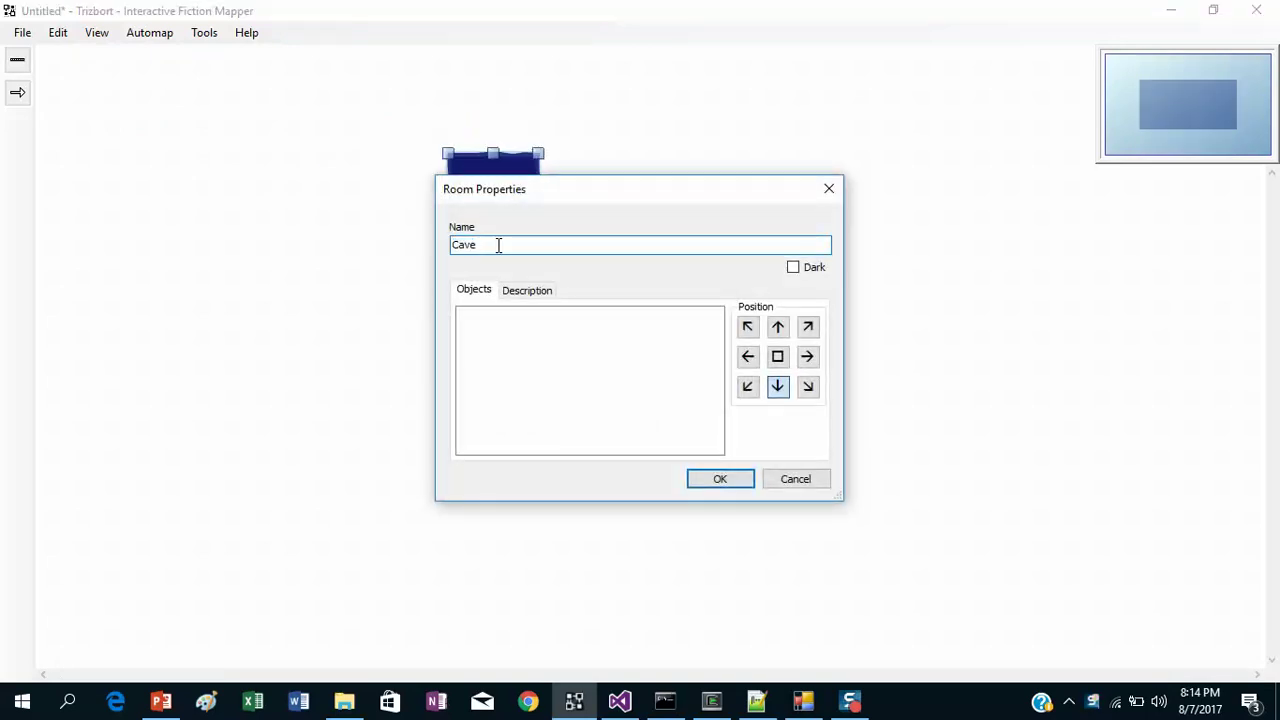
{"action": "type", "text": "Entracnce"}
{"action": "key", "text": "BackSpace"}
{"action": "key", "text": "BackSpace"}
{"action": "key", "text": "BackSpace"}
{"action": "key", "text": "BackSpace"}
{"action": "type", "text": "nce"}
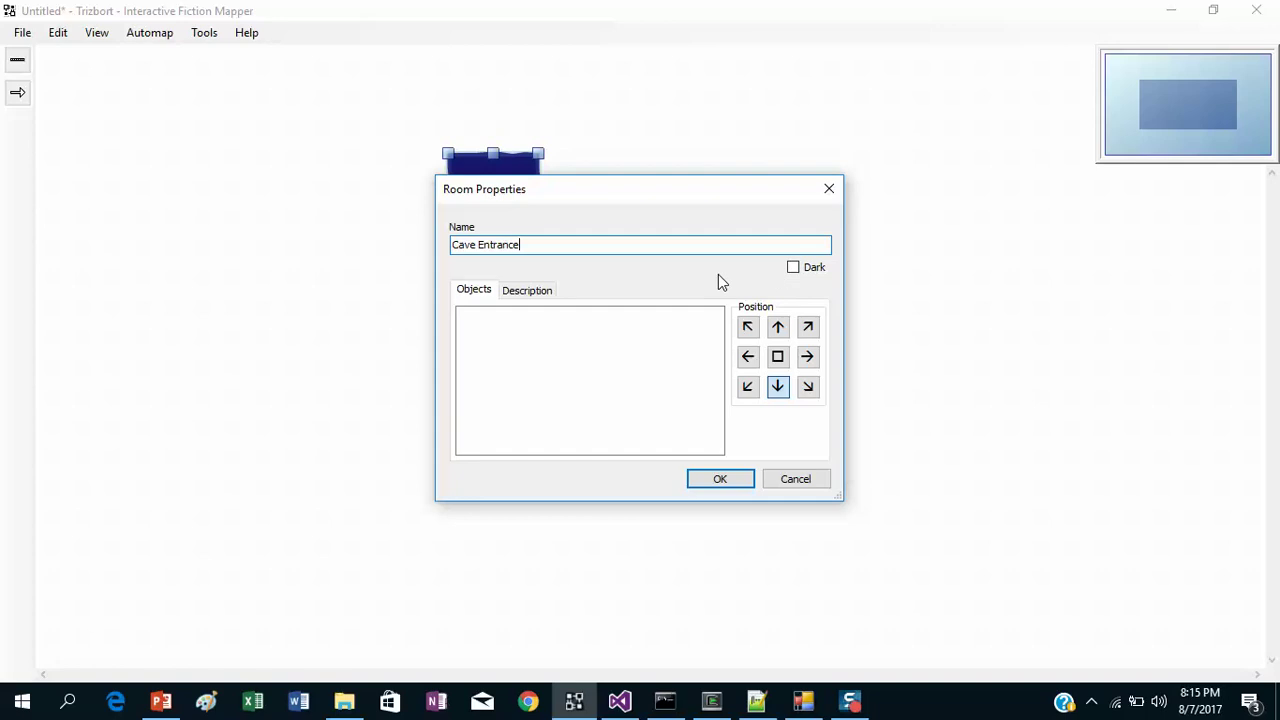
Give the Cave Entrance room the description "THIS IS A DARK FOREBODING TUNNEL LEADING WEST INTO A HILL.".
{"action": "left_click", "coordinate": [532, 296]}
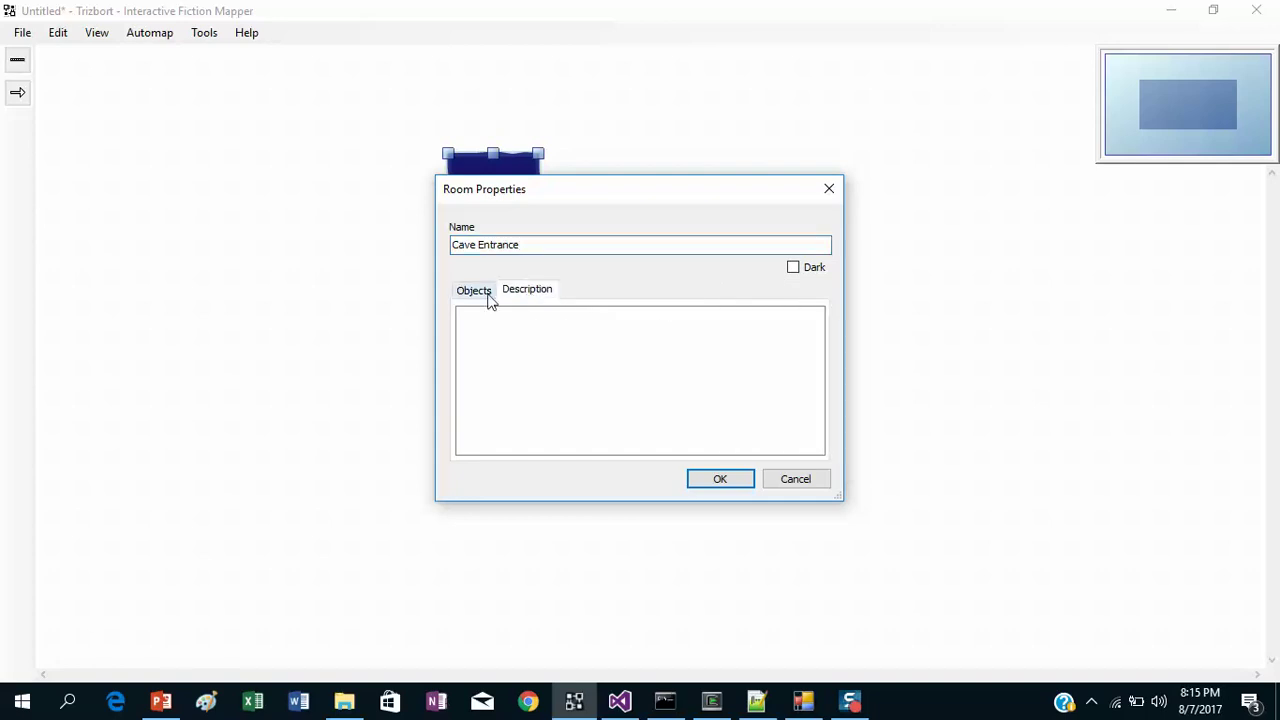
{"action": "left_click", "coordinate": [477, 293]}
{"action": "left_click", "coordinate": [515, 294]}
{"action": "left_click", "coordinate": [515, 346]}
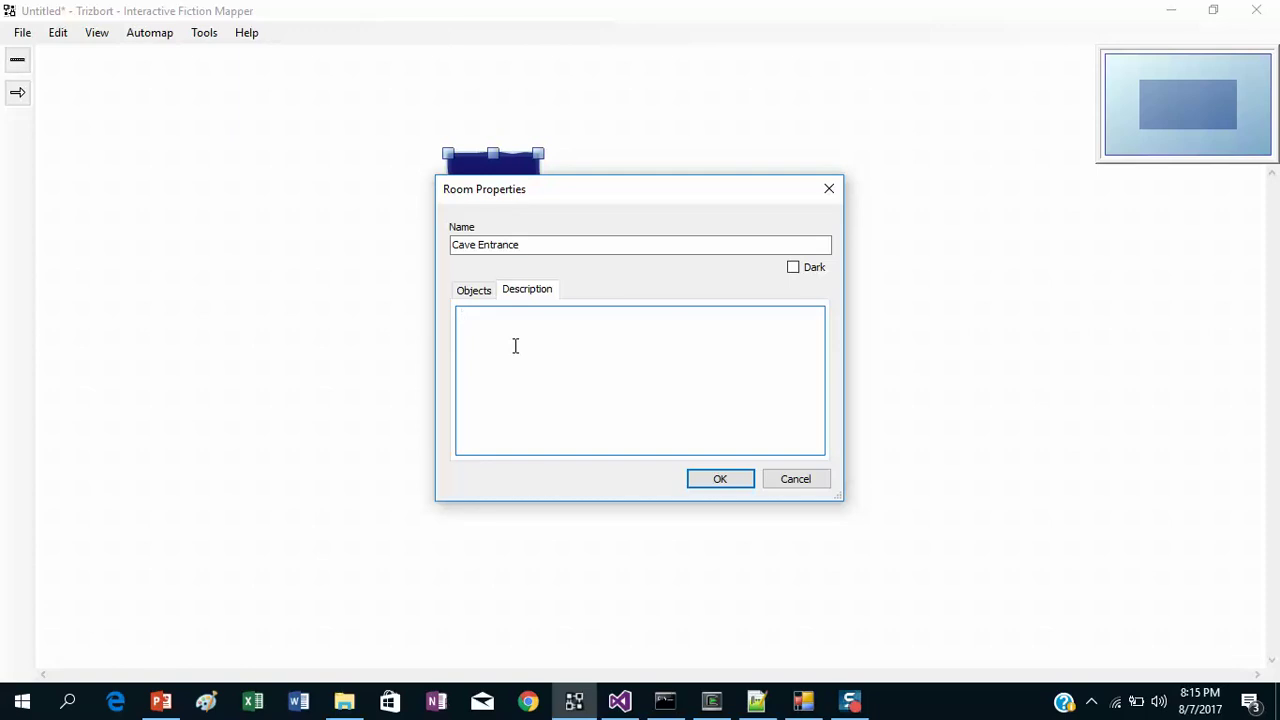
{"action": "type", "text": "THIS IS A DARK FOREBODING TUN"}
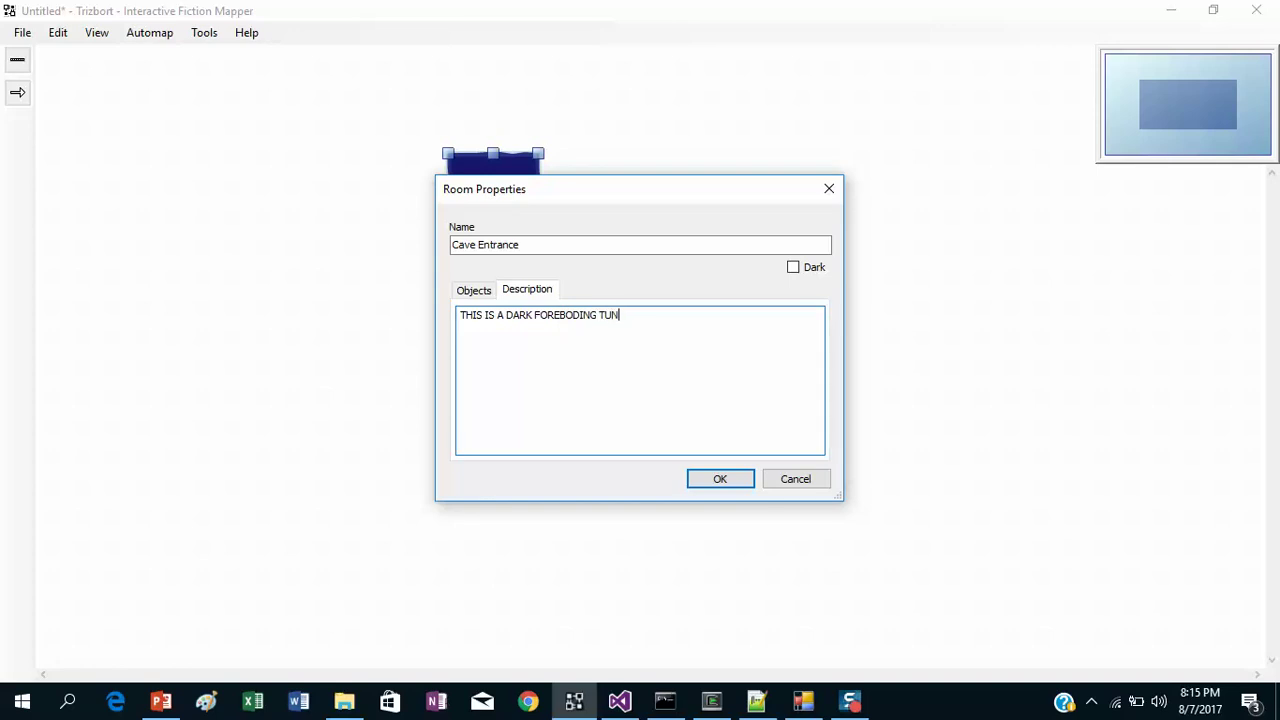
{"action": "type", "text": "NEL."}
{"action": "type", "text": " LEADING WE"}
{"action": "type", "text": "ST INTO "}
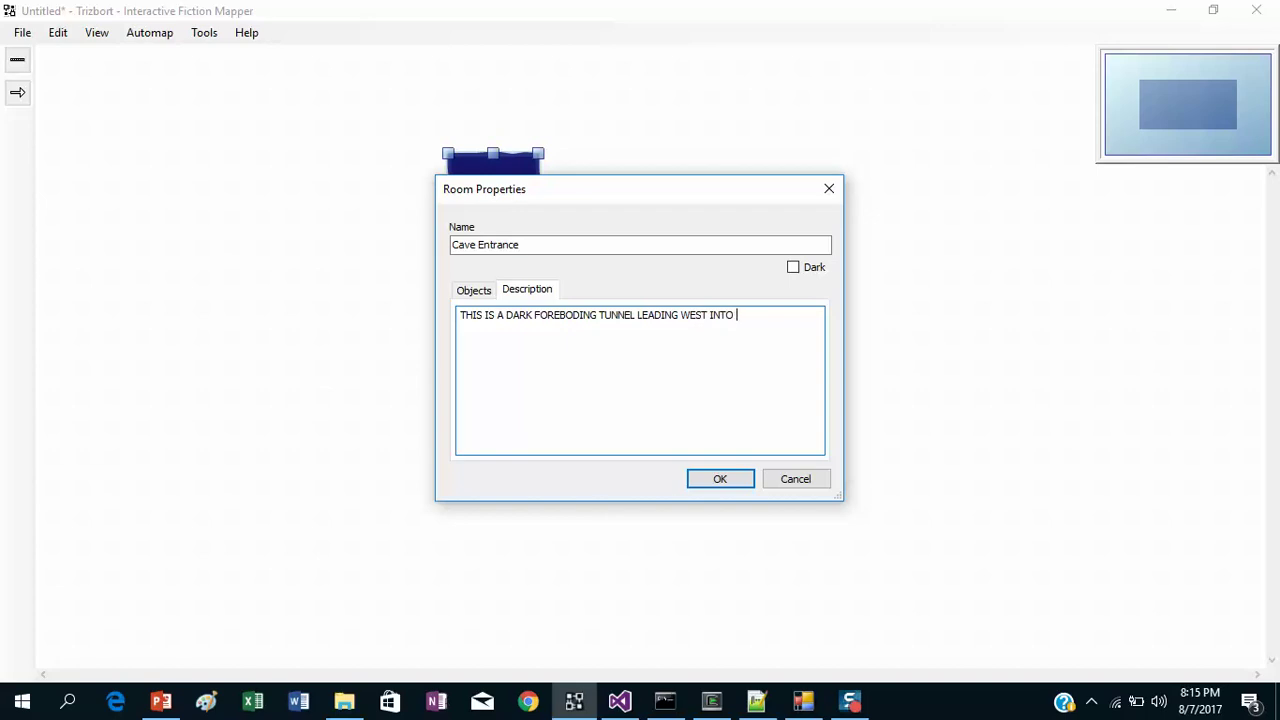
{"action": "type", "text": "A HILL."}
{"action": "left_click", "coordinate": [715, 485]}
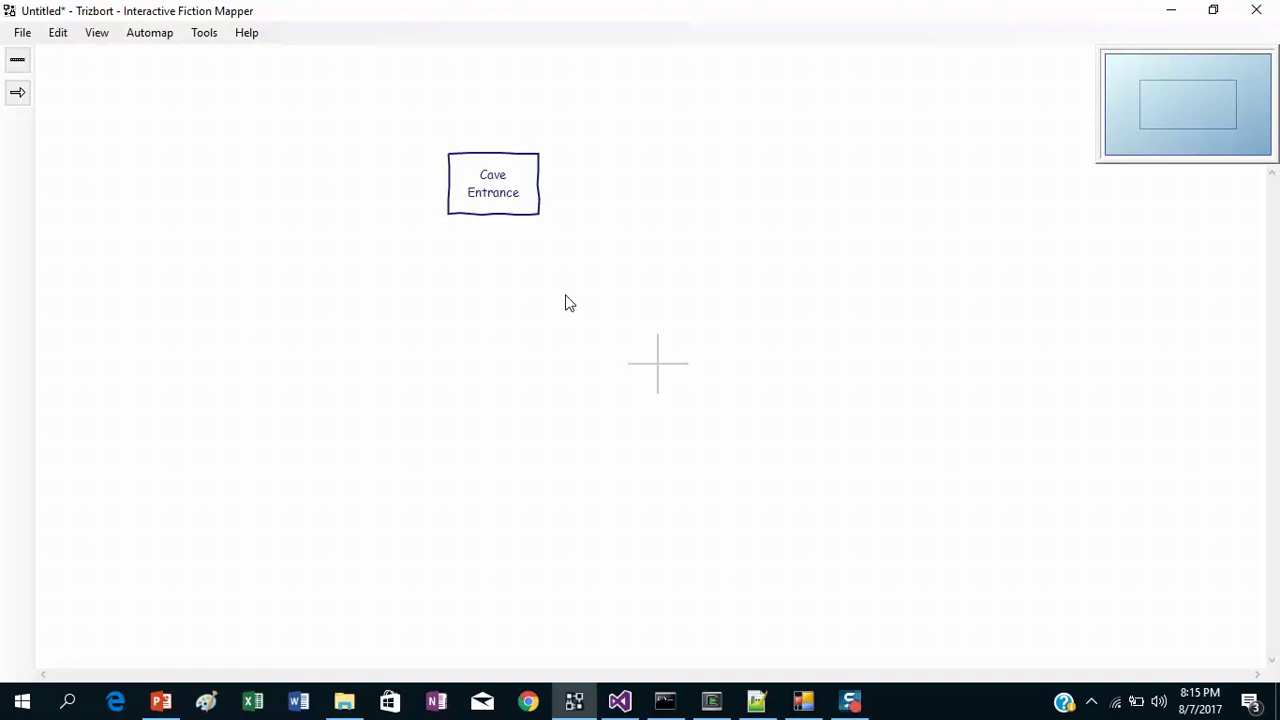
Move the Cave Entrance room just above the map's centre mark and place a second room directly west of it.
{"action": "left_click_drag", "start_coordinate": [491, 198], "coordinate": [634, 292]}
{"action": "left_click", "coordinate": [430, 430]}
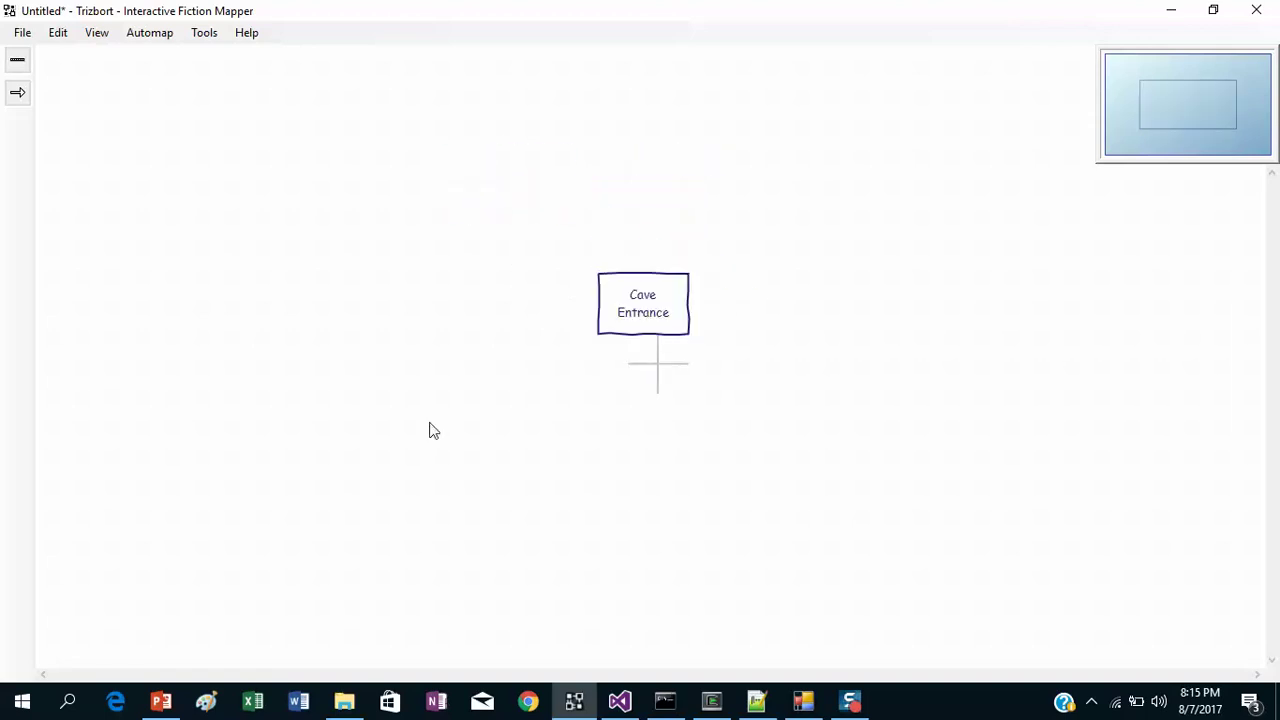
{"action": "key", "text": "r"}
{"action": "left_click_drag", "start_coordinate": [429, 422], "coordinate": [411, 307]}
{"action": "left_click", "coordinate": [501, 419]}
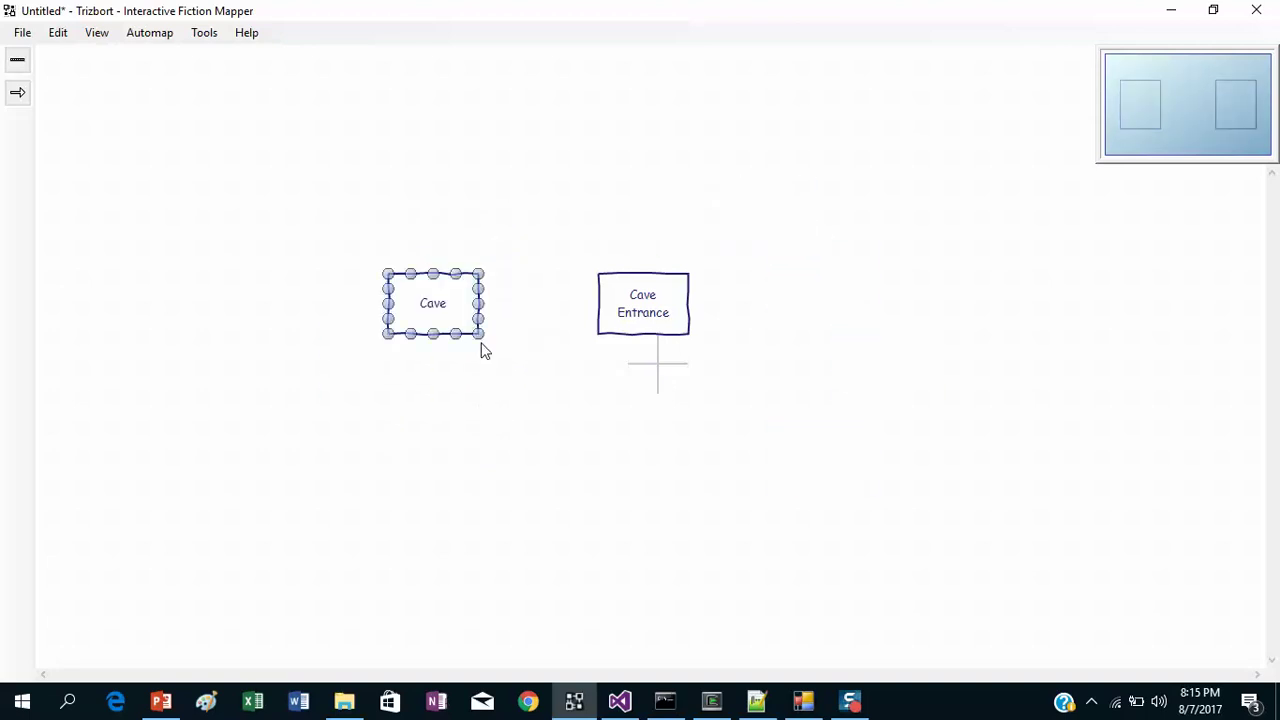
Connect the new room's east side to Cave Entrance's west side and name the room "Winding Passage".
{"action": "left_click_drag", "start_coordinate": [478, 304], "coordinate": [586, 308]}
{"action": "left_click", "coordinate": [437, 315]}
{"action": "double_click", "coordinate": [438, 311]}
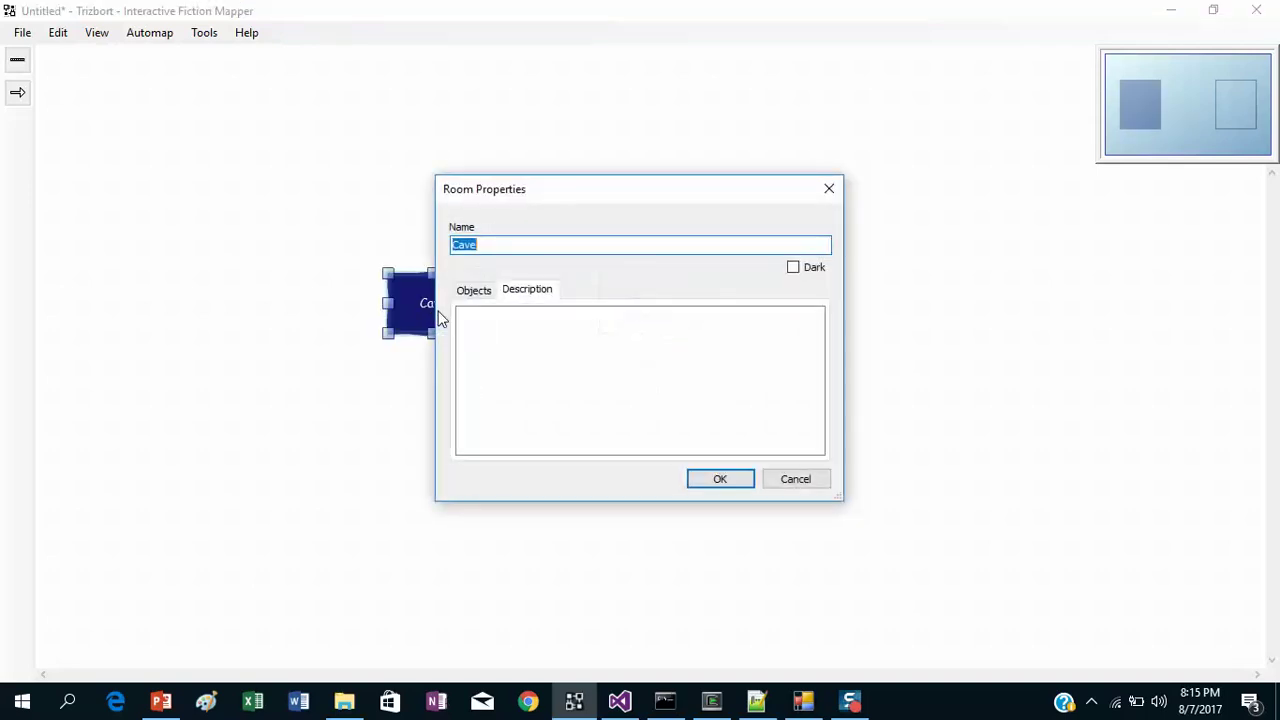
{"action": "type", "text": "Winding Passage"}
{"action": "left_click", "coordinate": [702, 480]}
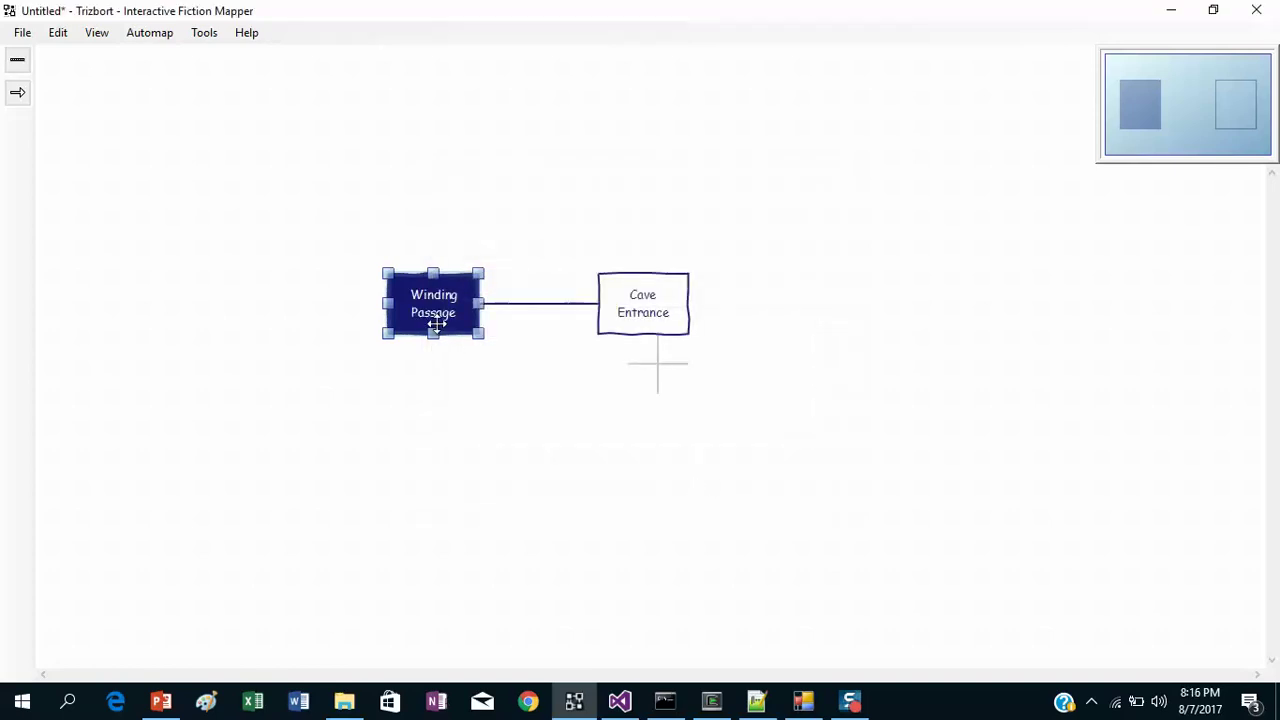
Add a third room northwest of Winding Passage, connecting its southeast corner to Winding Passage's northwest corner.
{"action": "left_click_drag", "start_coordinate": [436, 313], "coordinate": [297, 217]}
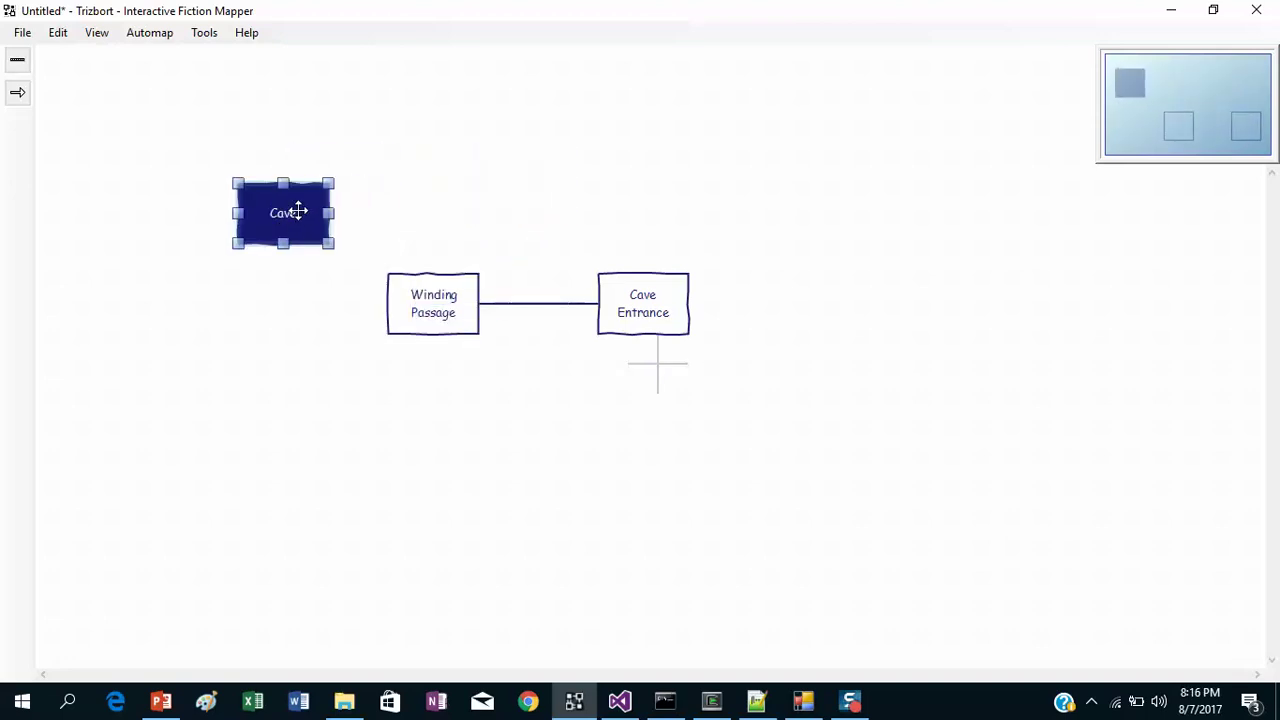
{"action": "left_click", "coordinate": [303, 326]}
{"action": "left_click_drag", "start_coordinate": [323, 246], "coordinate": [280, 196]}
{"action": "left_click", "coordinate": [283, 350]}
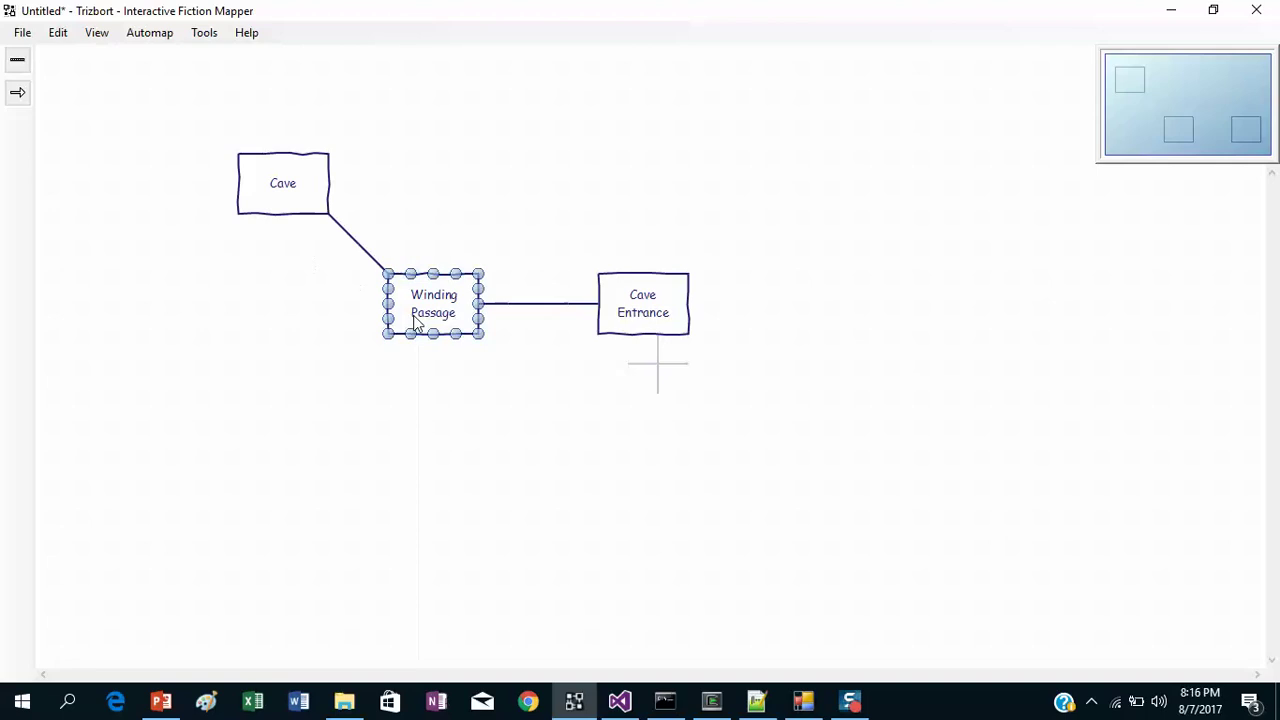
Add the object "Latern" to the Cave Entrance room.
{"action": "double_click", "coordinate": [623, 309]}
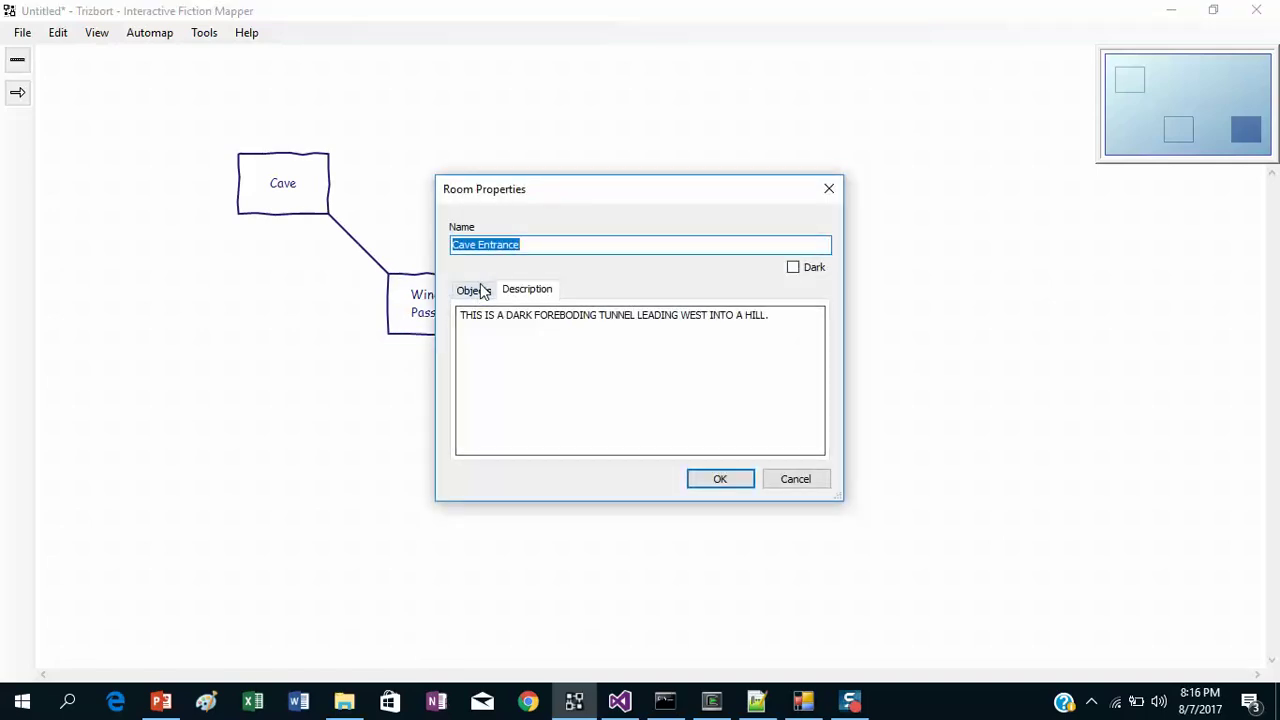
{"action": "left_click", "coordinate": [476, 290]}
{"action": "type", "text": "Latern"}
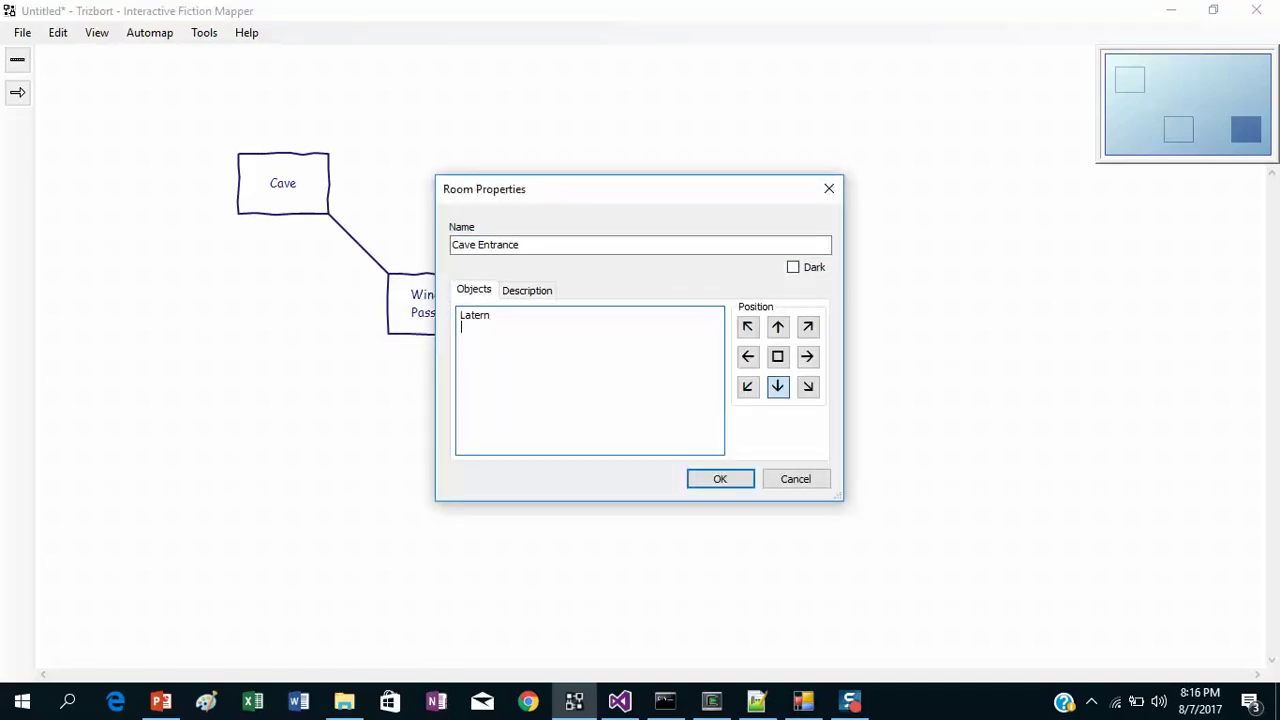
{"action": "key", "text": "Return"}
{"action": "left_click", "coordinate": [726, 488]}
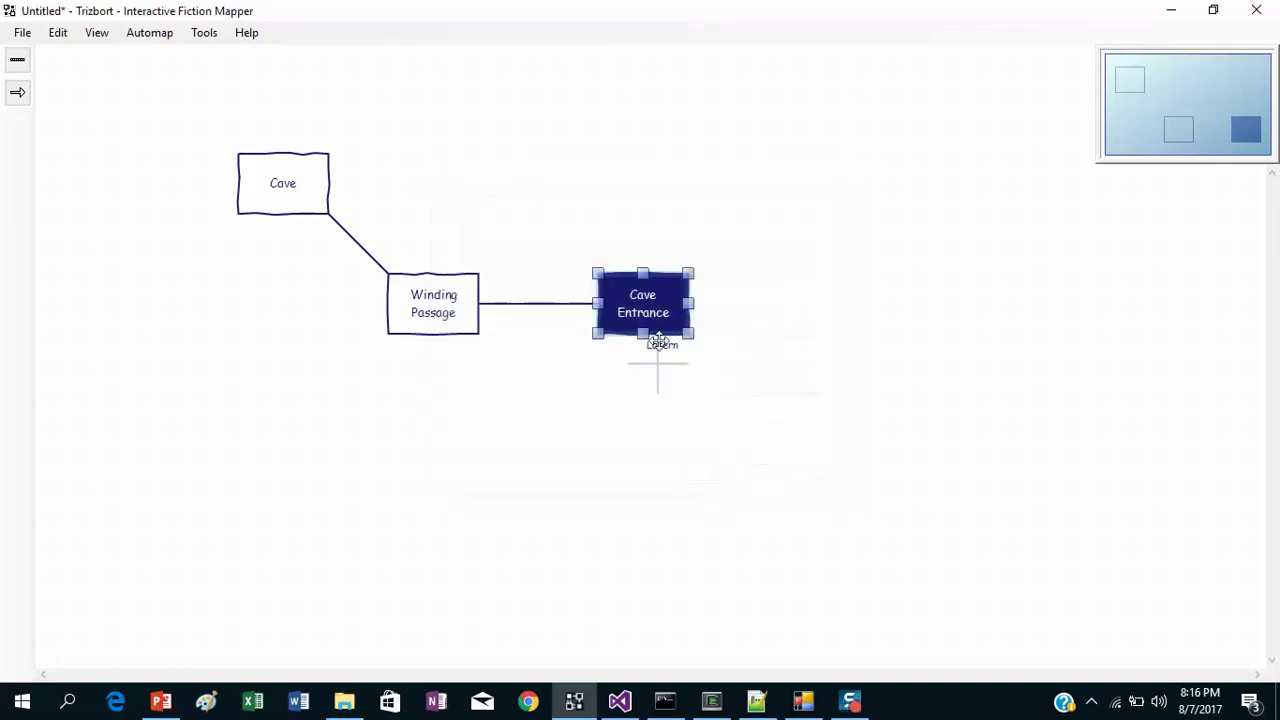
{"action": "left_click", "coordinate": [697, 415]}
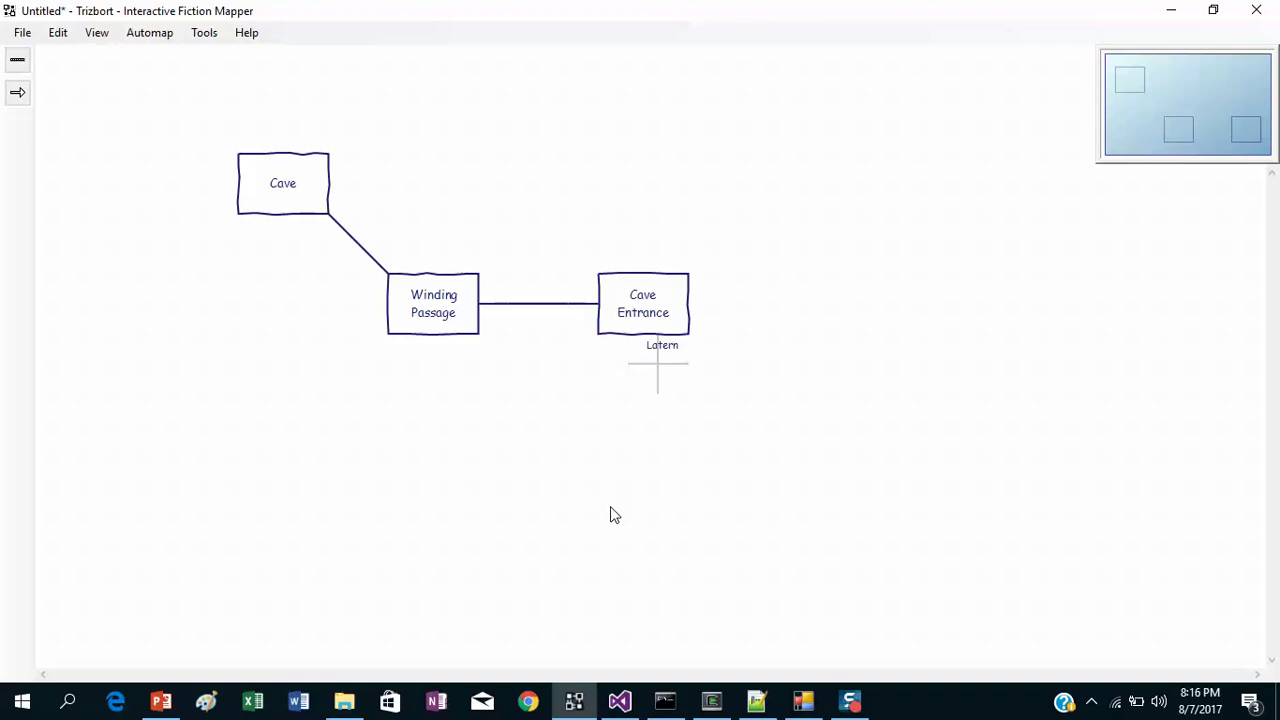
{"action": "left_click", "coordinate": [669, 306]}
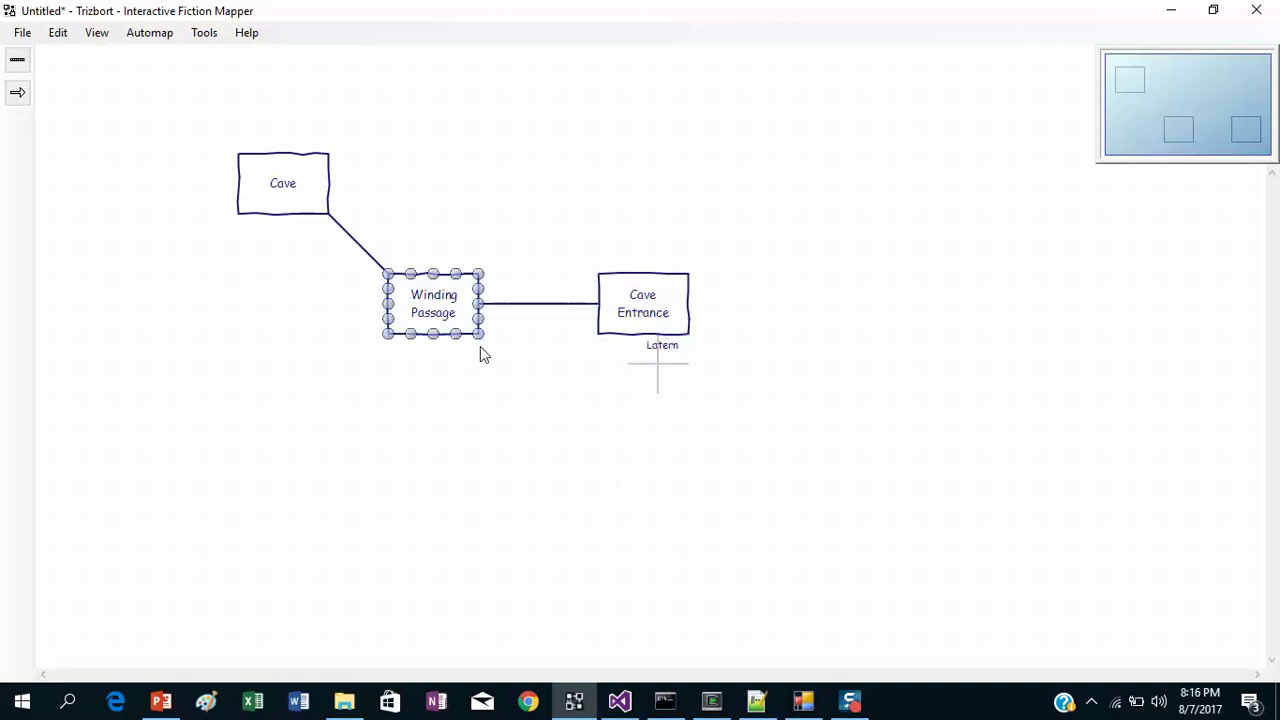
{"action": "left_click", "coordinate": [20, 34]}
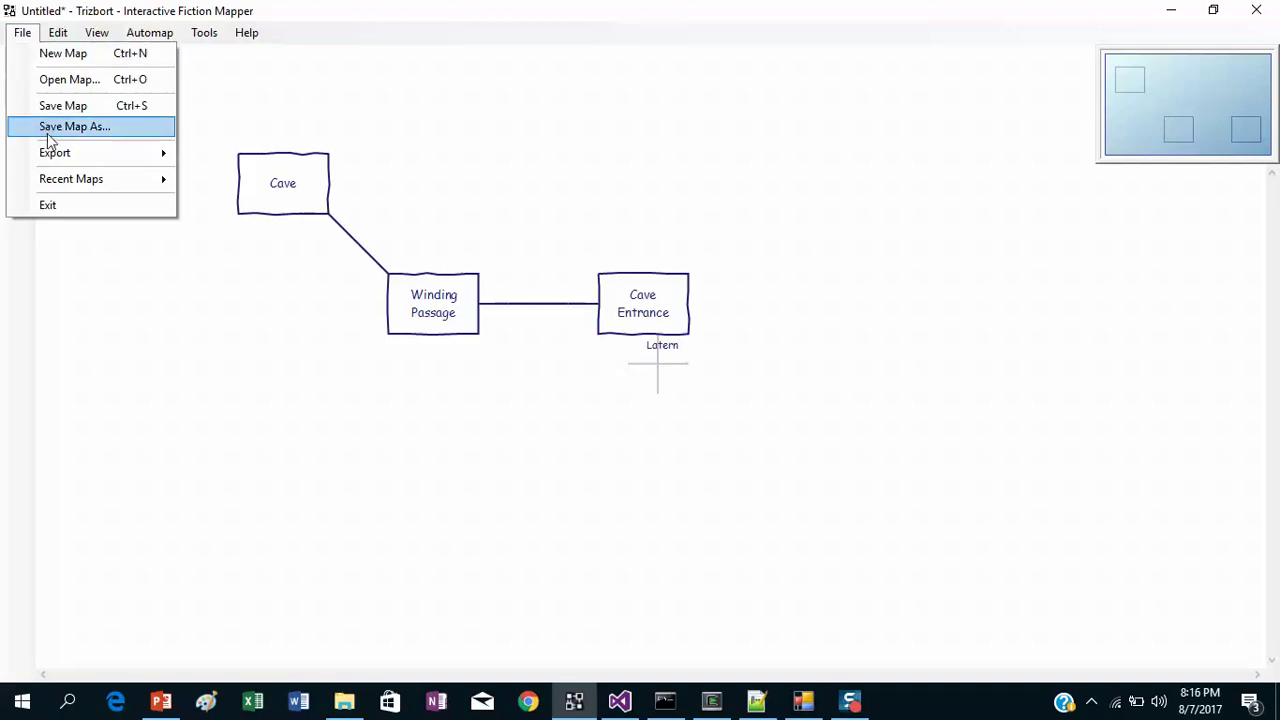
{"action": "mouse_move", "coordinate": [53, 155]}
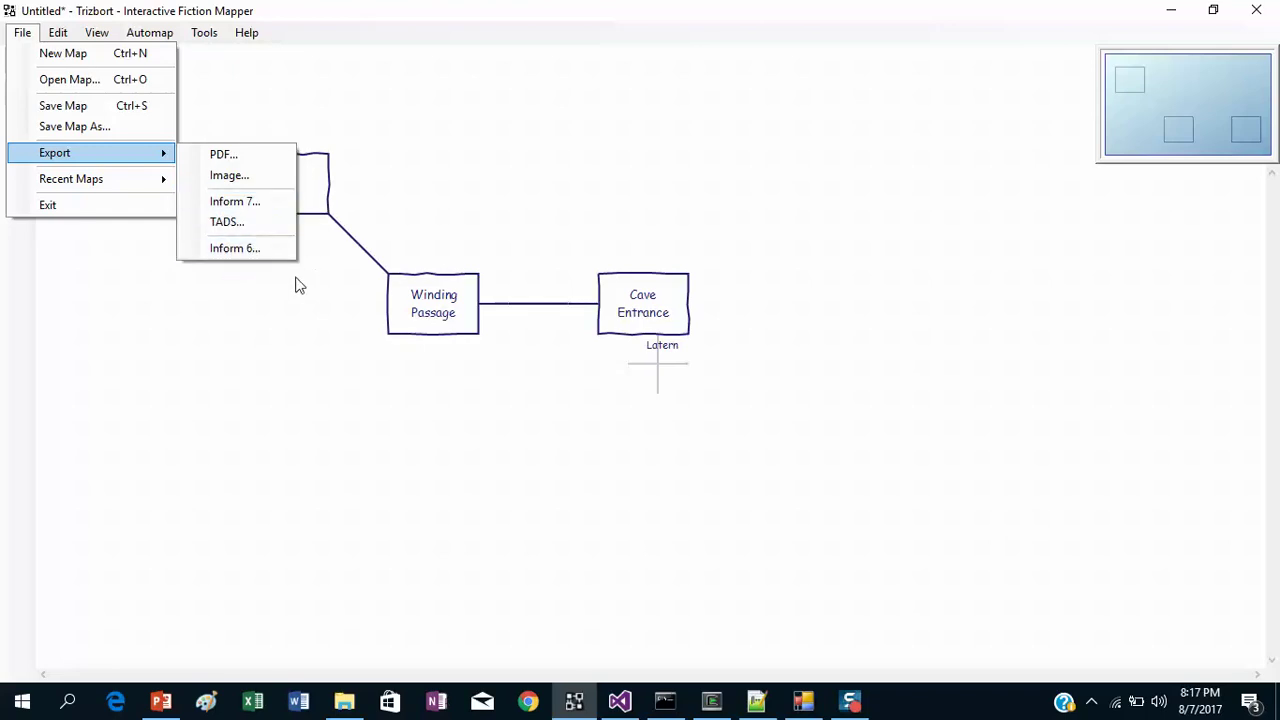
{"action": "left_click", "coordinate": [280, 371]}
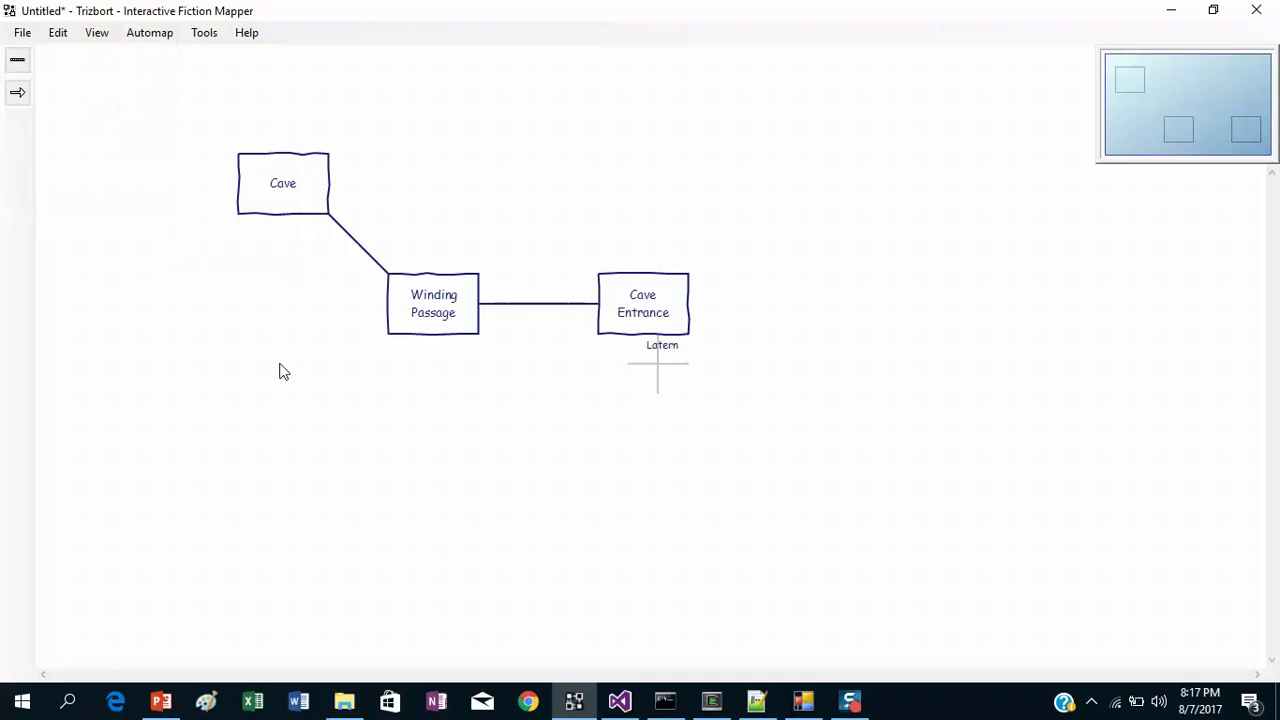
Move the Winding Passage and Cave rooms east toward Cave Entrance, keeping Cave diagonally northwest of Winding Passage.
{"action": "left_click", "coordinate": [283, 195]}
{"action": "left_click_drag", "start_coordinate": [283, 195], "coordinate": [306, 212]}
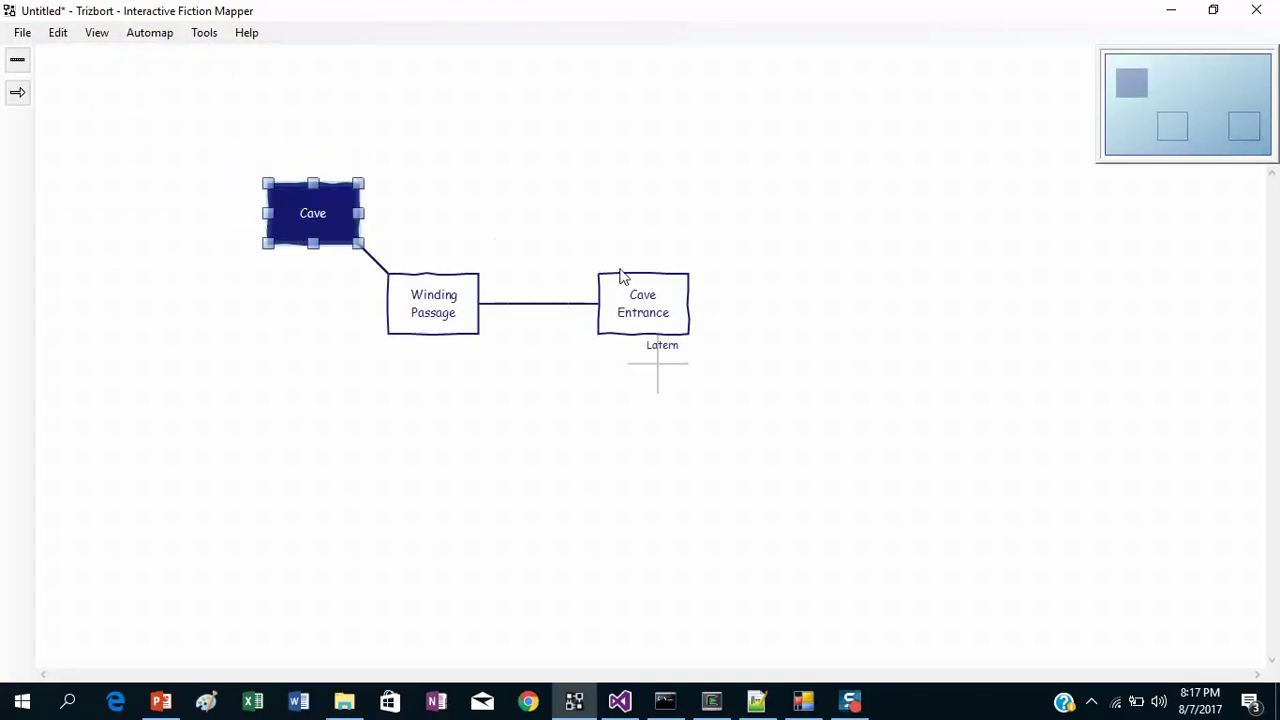
{"action": "left_click_drag", "start_coordinate": [443, 291], "coordinate": [466, 292]}
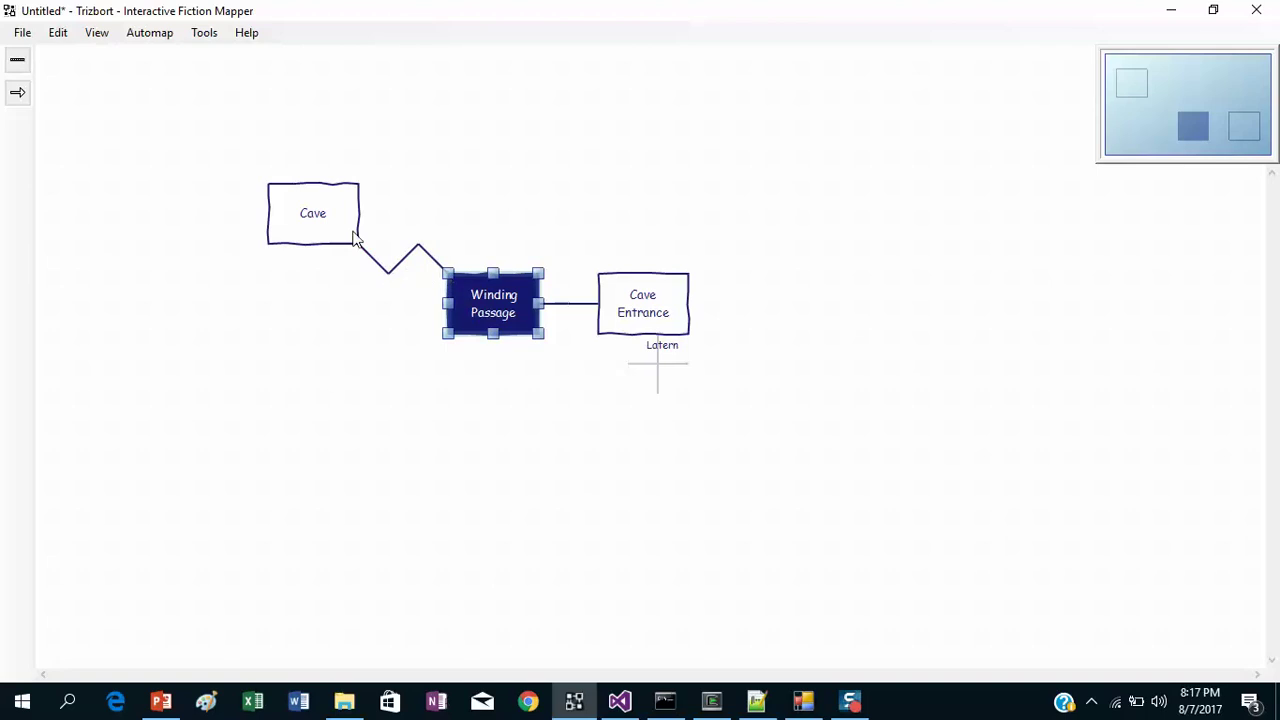
{"action": "left_click_drag", "start_coordinate": [338, 228], "coordinate": [343, 210]}
{"action": "left_click", "coordinate": [324, 326]}
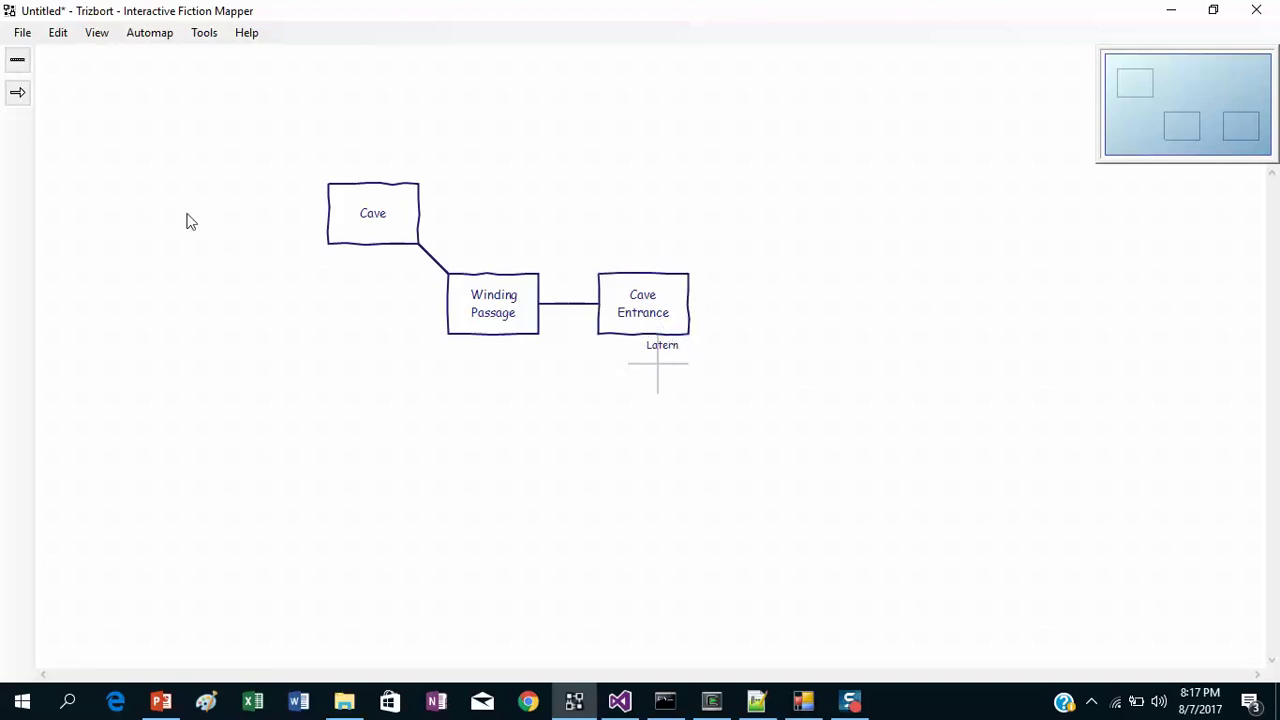
{"action": "scroll", "coordinate": [190, 221], "scroll_direction": "right", "scroll_amount": 5}
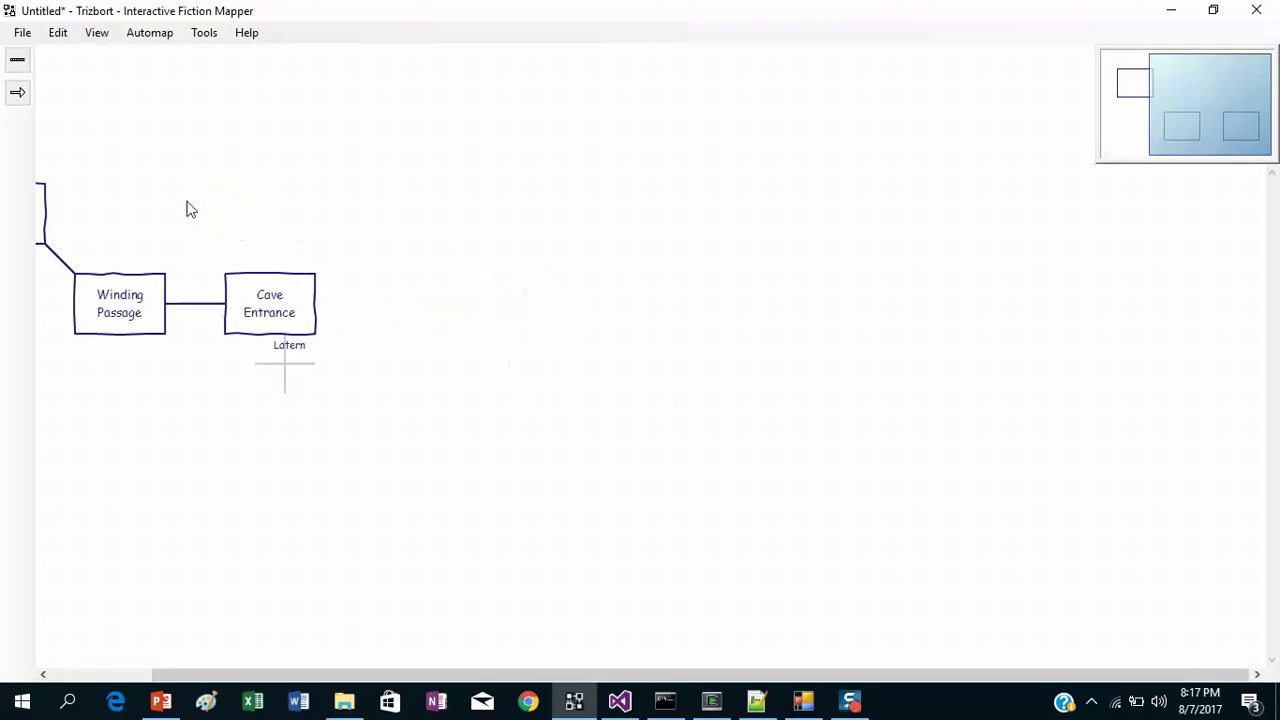
{"action": "left_click", "coordinate": [1256, 92]}
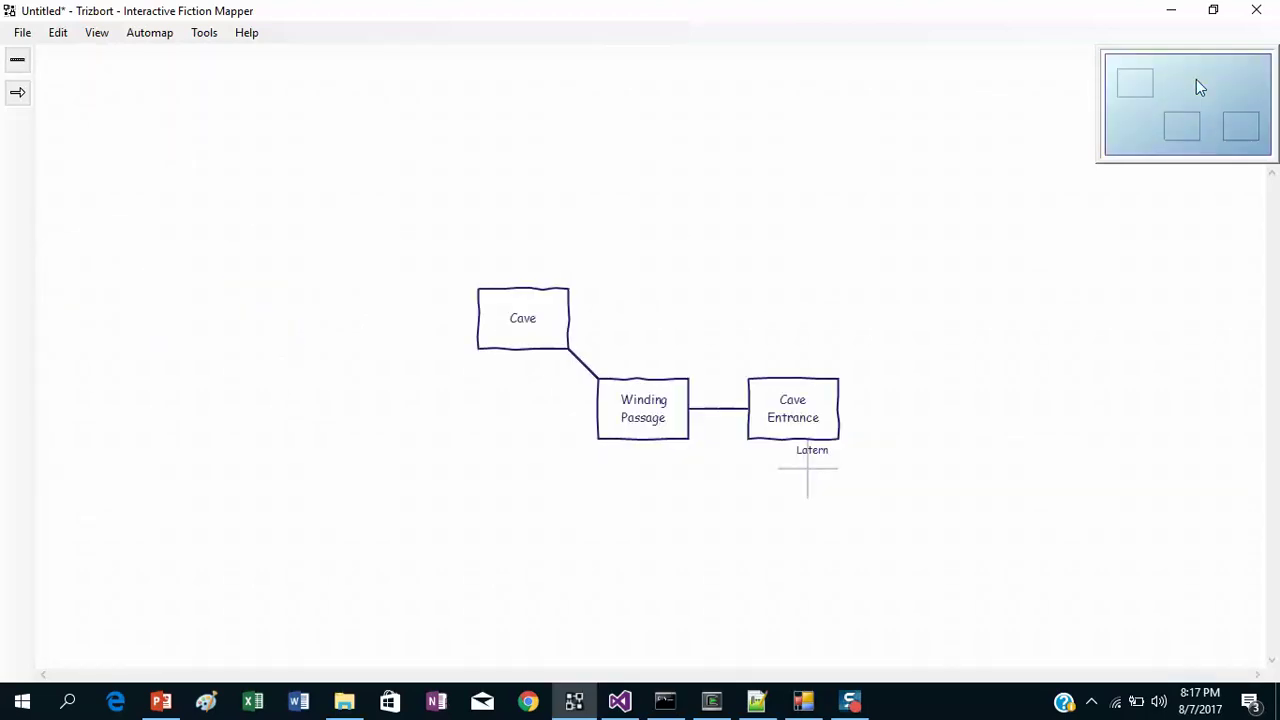
{"action": "left_click", "coordinate": [215, 33]}
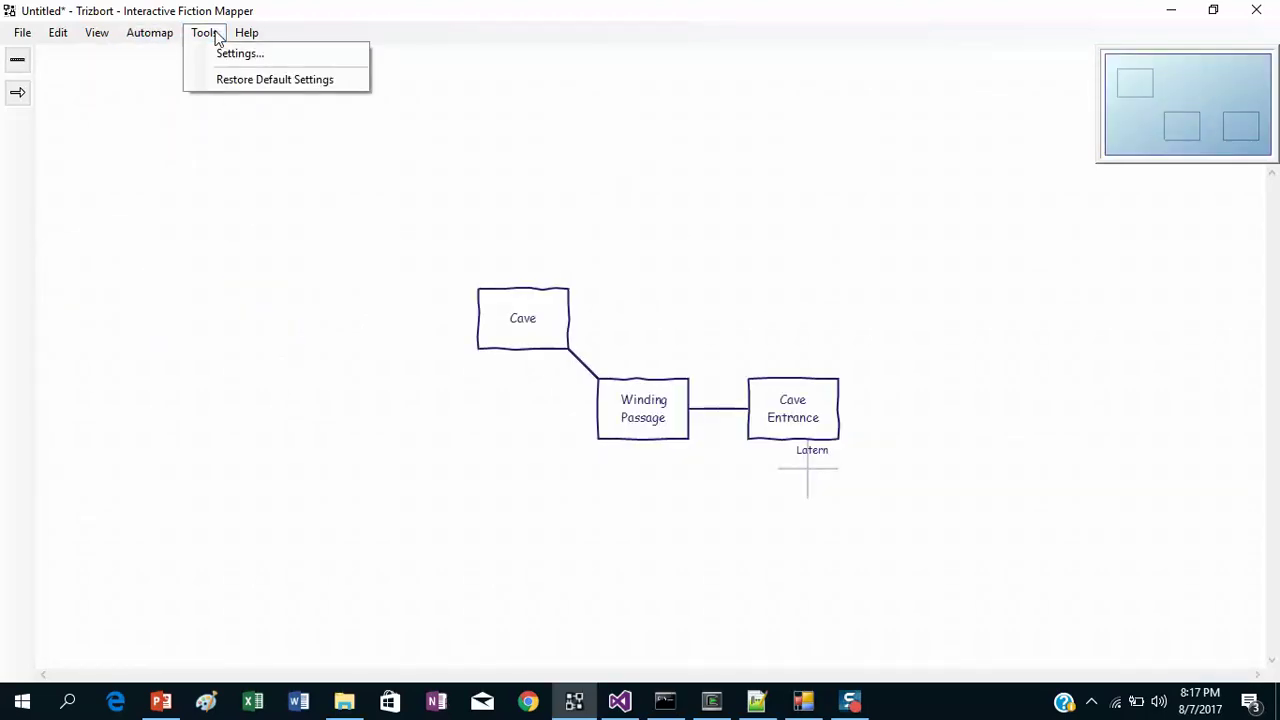
{"action": "mouse_move", "coordinate": [246, 33]}
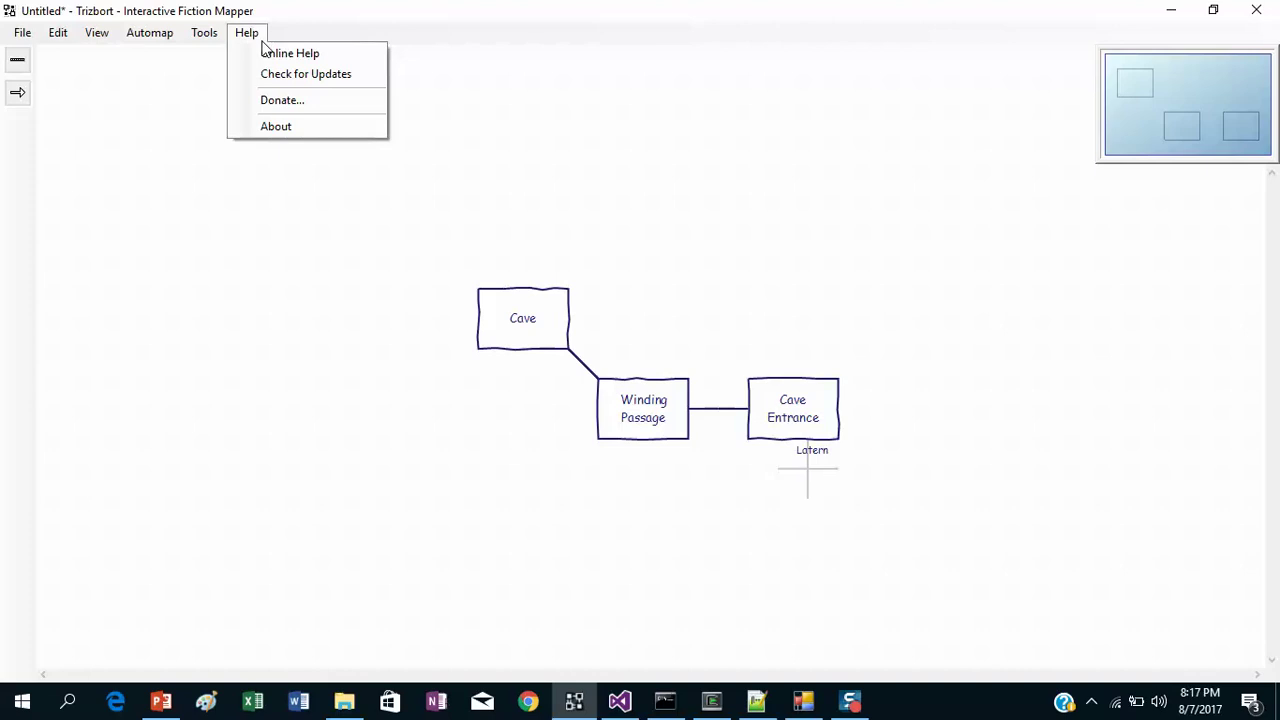
{"action": "left_click", "coordinate": [311, 21]}
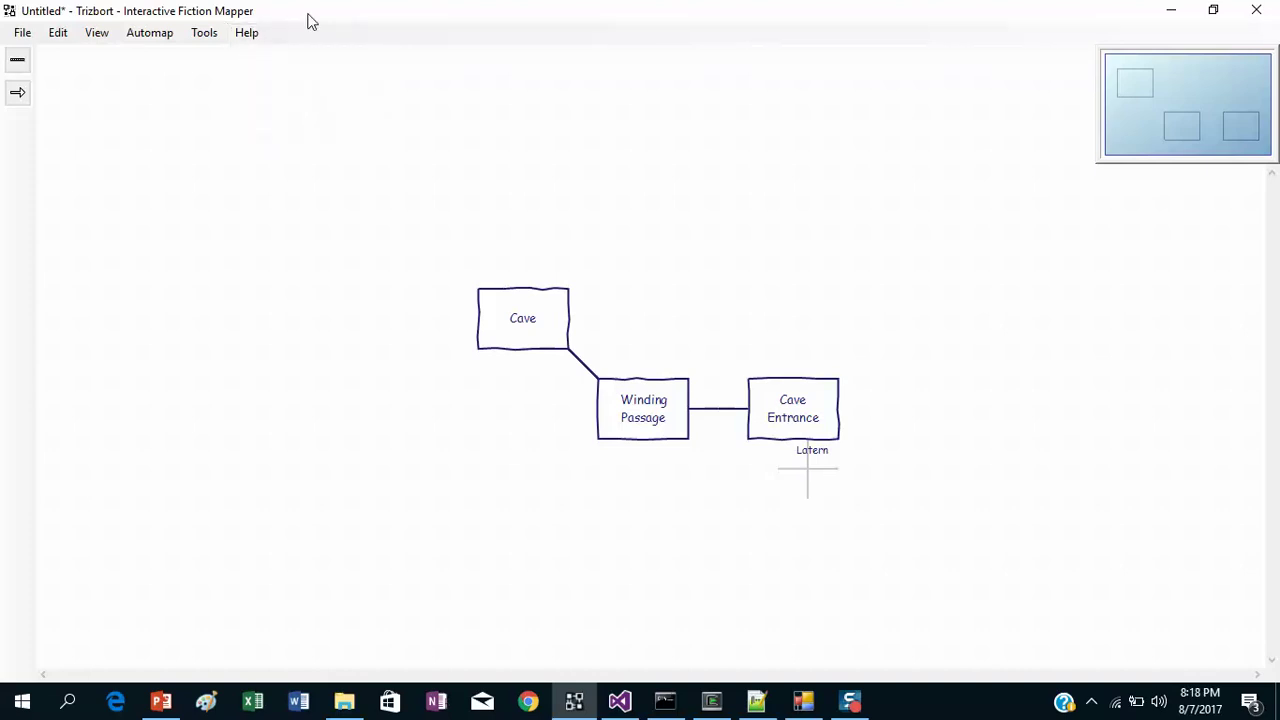
{"action": "left_click", "coordinate": [26, 36]}
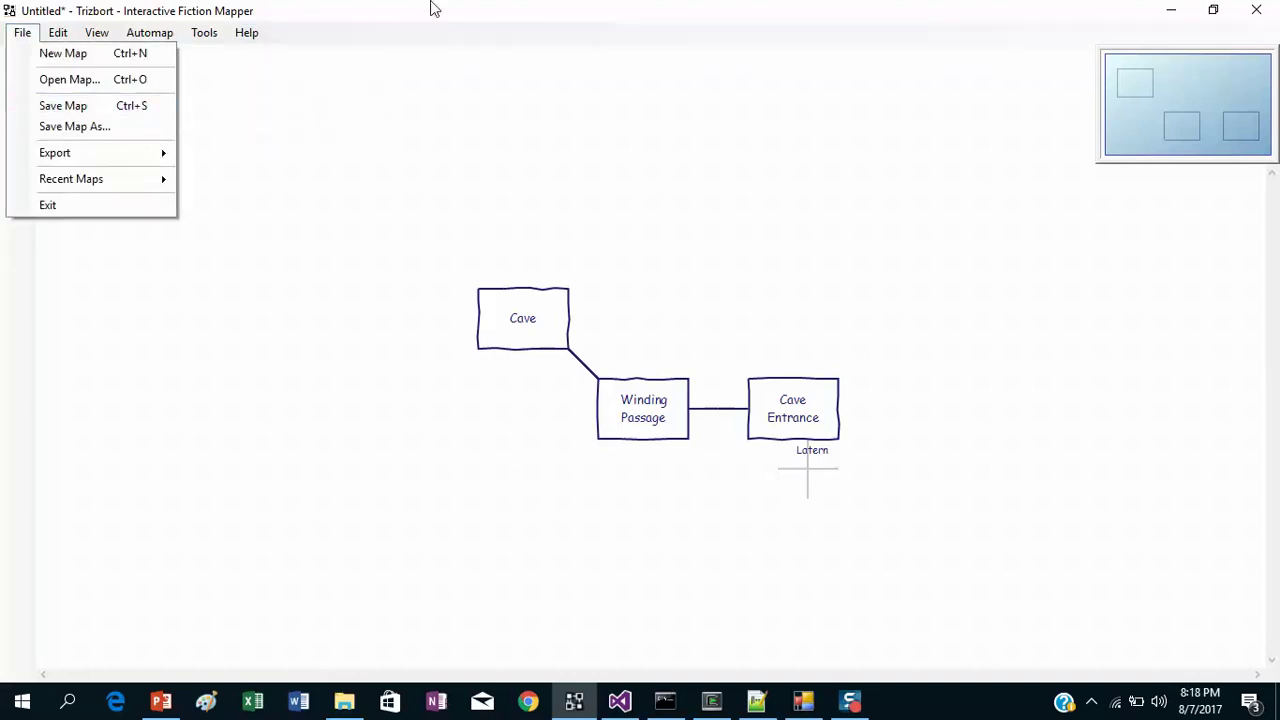
{"action": "left_click", "coordinate": [448, 36]}
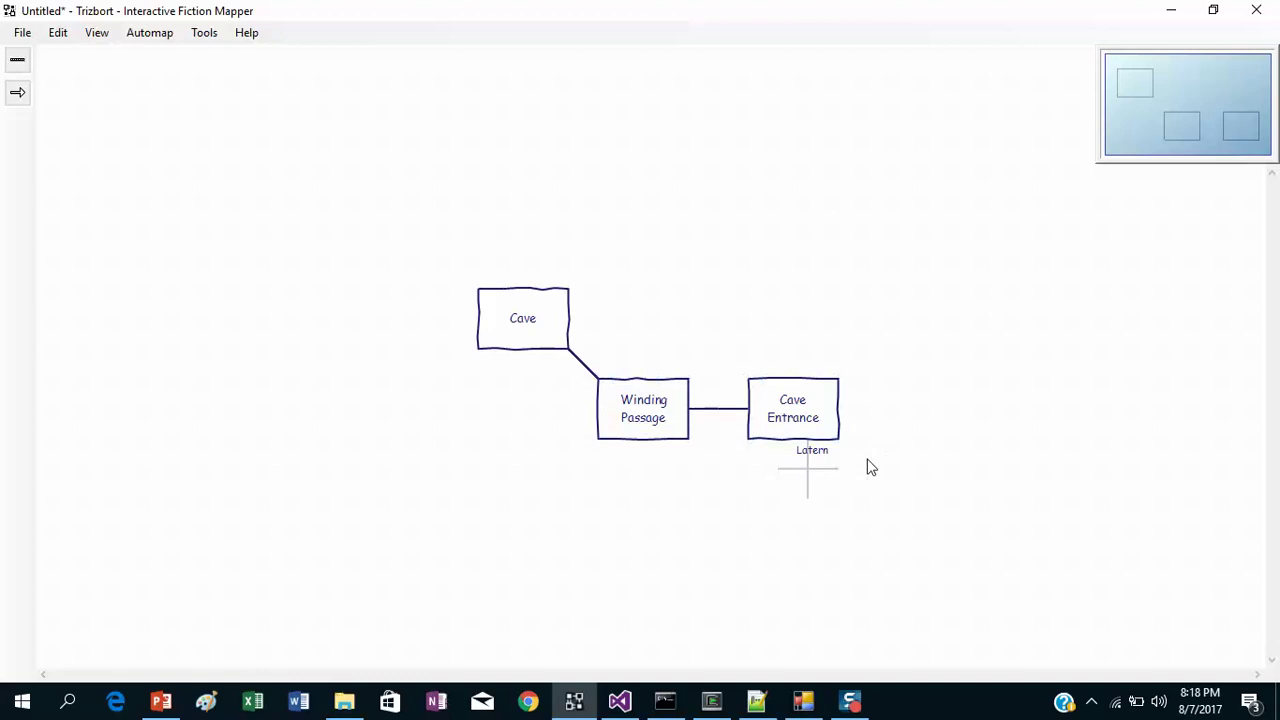